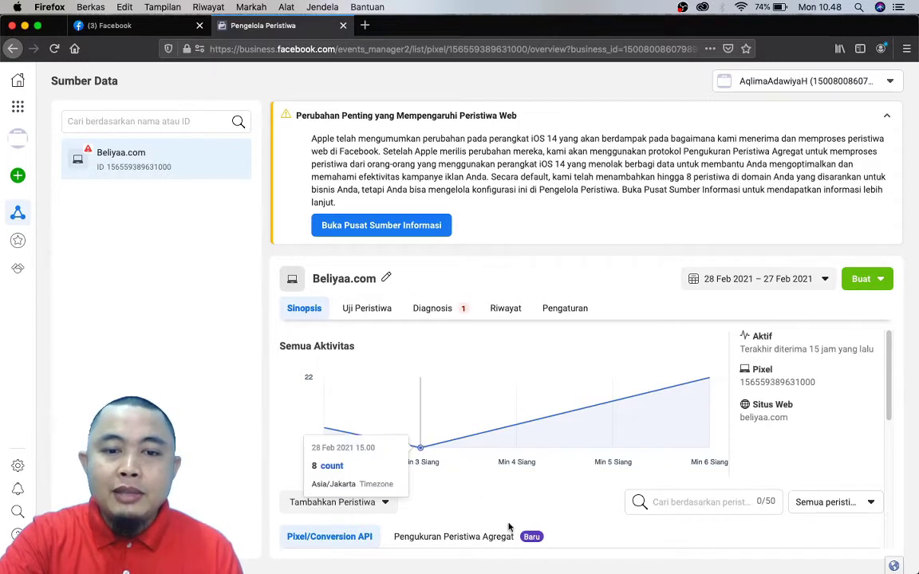
Open the web event configuration from the Beliyaa.com pixel's aggregated event measurement section.
{"action": "scroll", "coordinate": [504, 479], "scroll_direction": "down", "scroll_amount": 2}
{"action": "scroll", "coordinate": [504, 479], "scroll_direction": "down", "scroll_amount": 2}
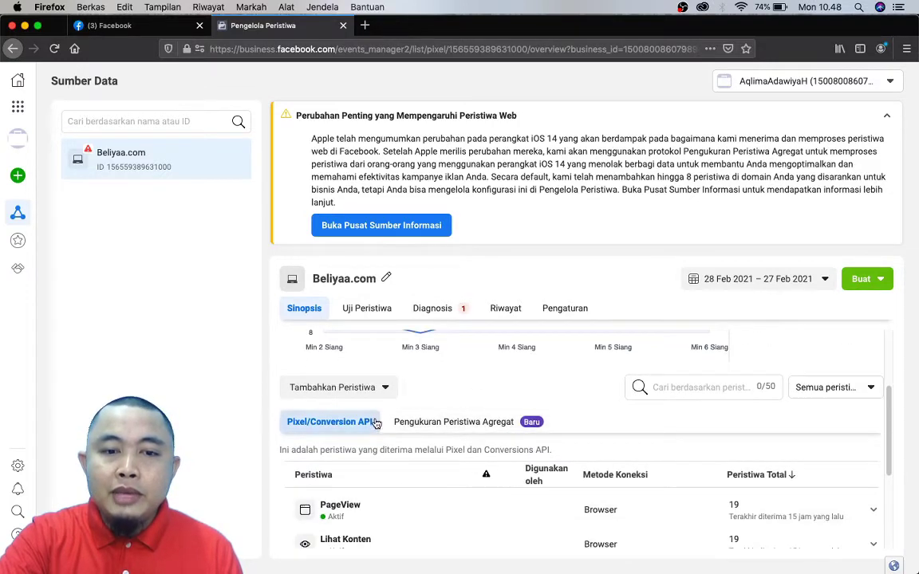
{"action": "left_click", "coordinate": [498, 428]}
{"action": "scroll", "coordinate": [498, 430], "scroll_direction": "down", "scroll_amount": 3}
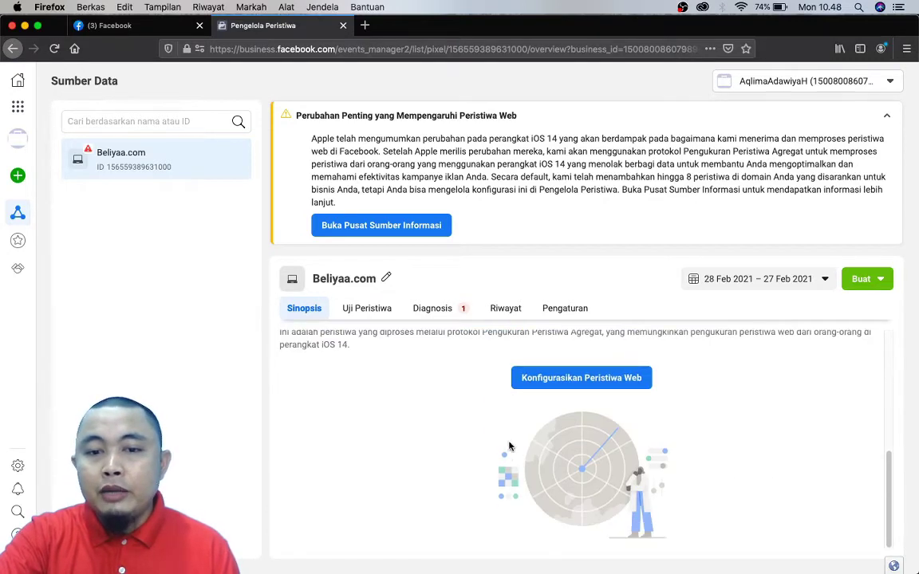
{"action": "left_click", "coordinate": [582, 378]}
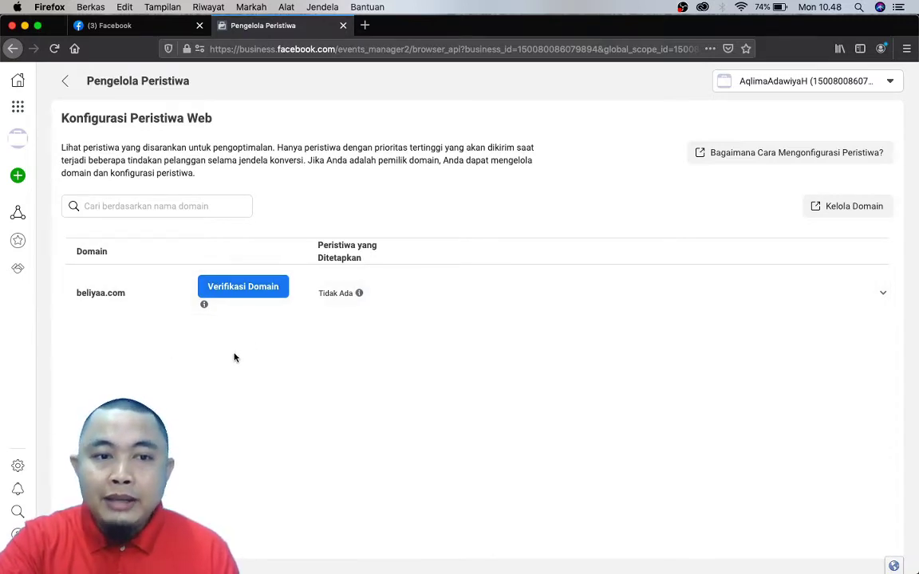
Start domain verification for beliyaa.com and bring up the business's domain settings.
{"action": "left_click", "coordinate": [237, 289]}
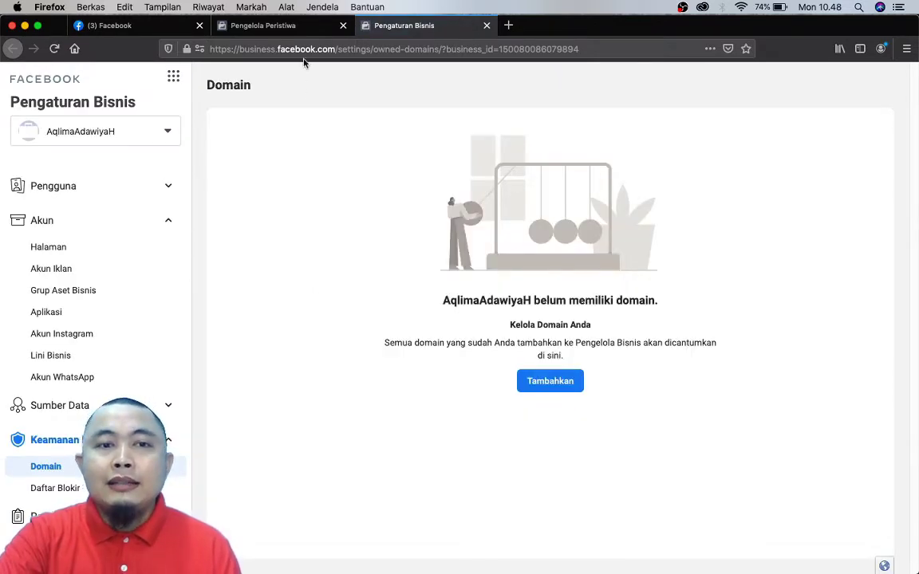
{"action": "left_click", "coordinate": [292, 30]}
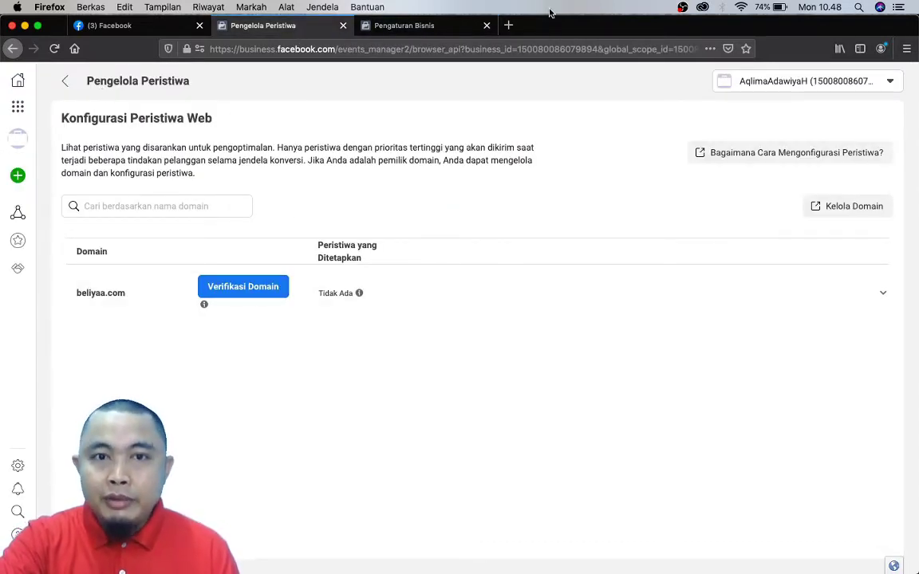
{"action": "left_click", "coordinate": [433, 31]}
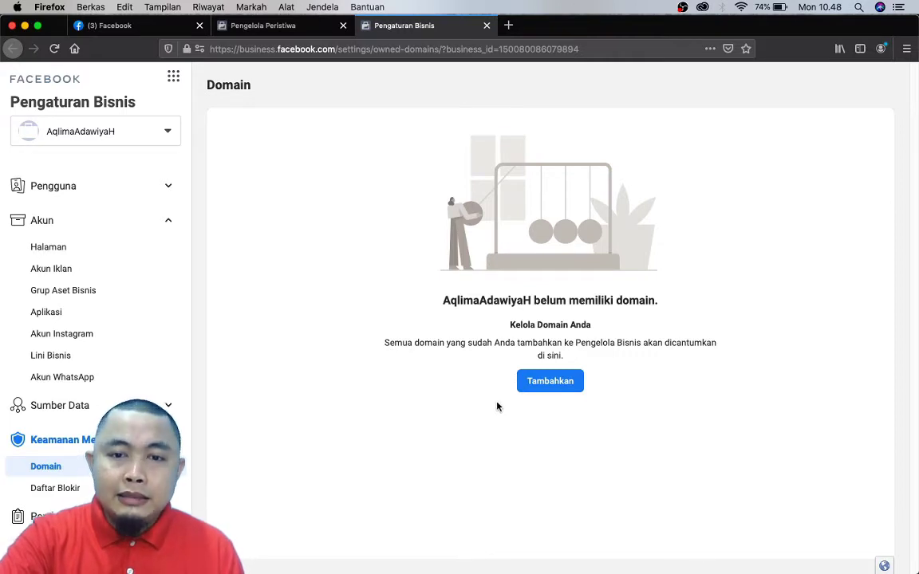
Add the domain beliyaa.com to the business and reload the domain settings page.
{"action": "left_click", "coordinate": [569, 384]}
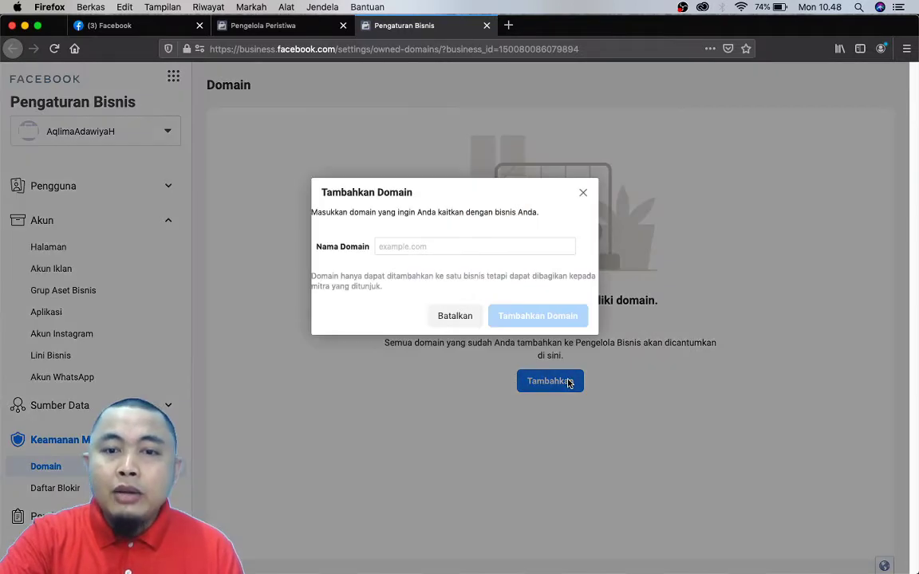
{"action": "left_click", "coordinate": [396, 247]}
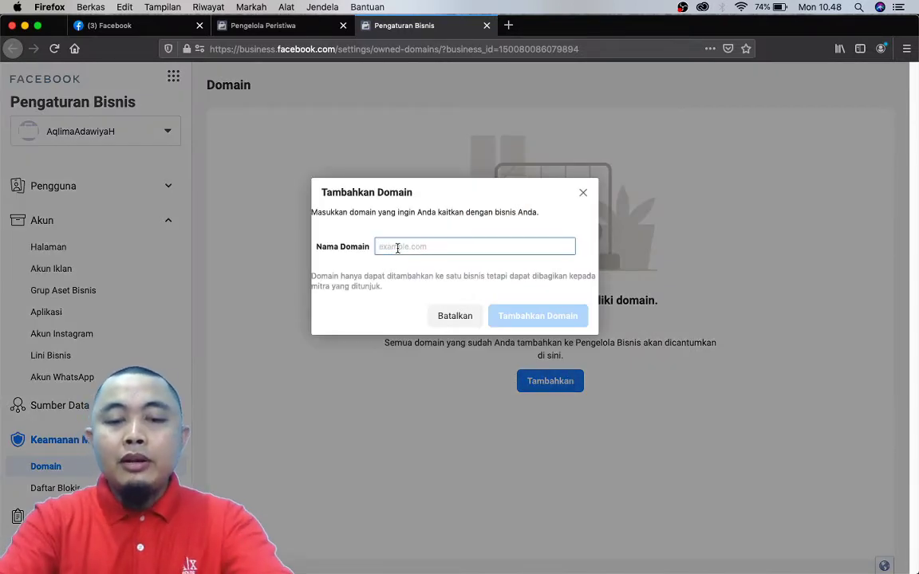
{"action": "type", "text": "beli"}
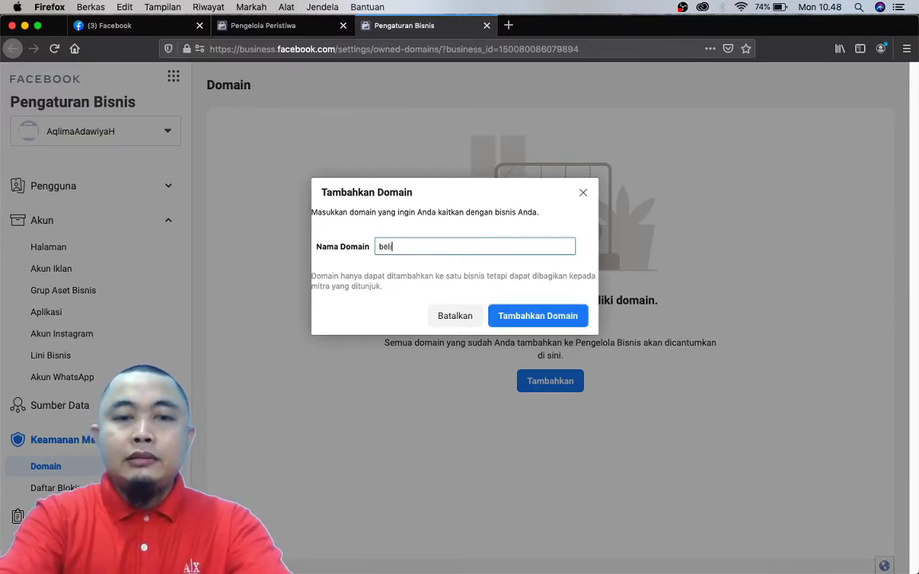
{"action": "type", "text": "yaa.com"}
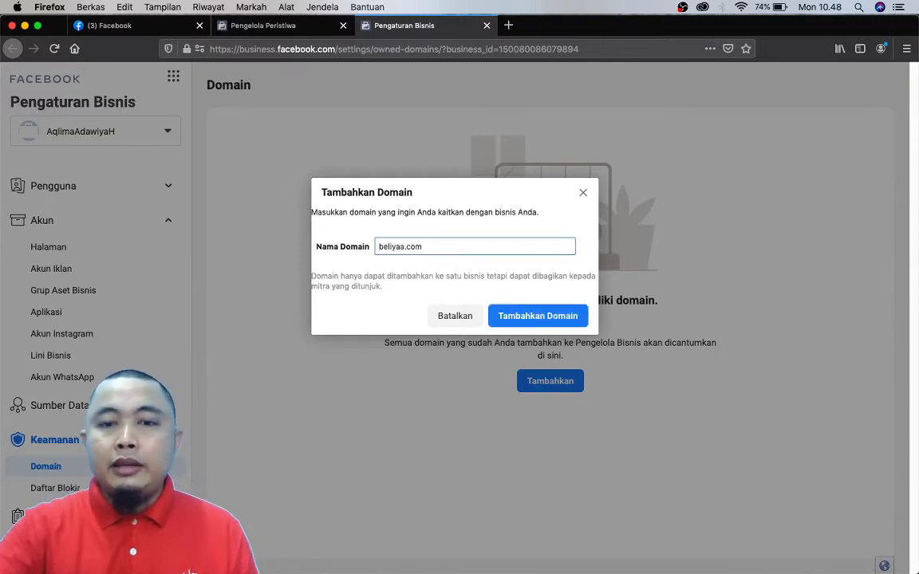
{"action": "left_click", "coordinate": [527, 318]}
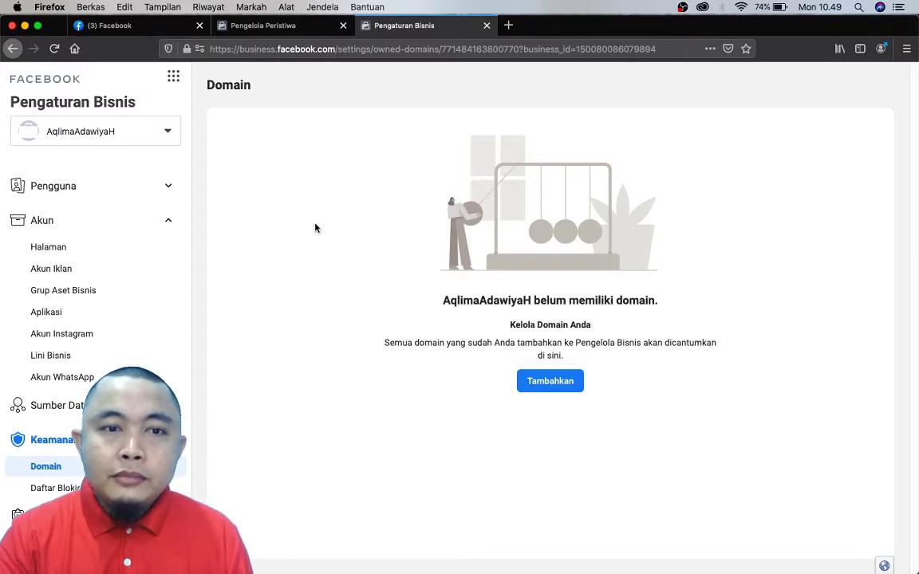
{"action": "left_click", "coordinate": [55, 50]}
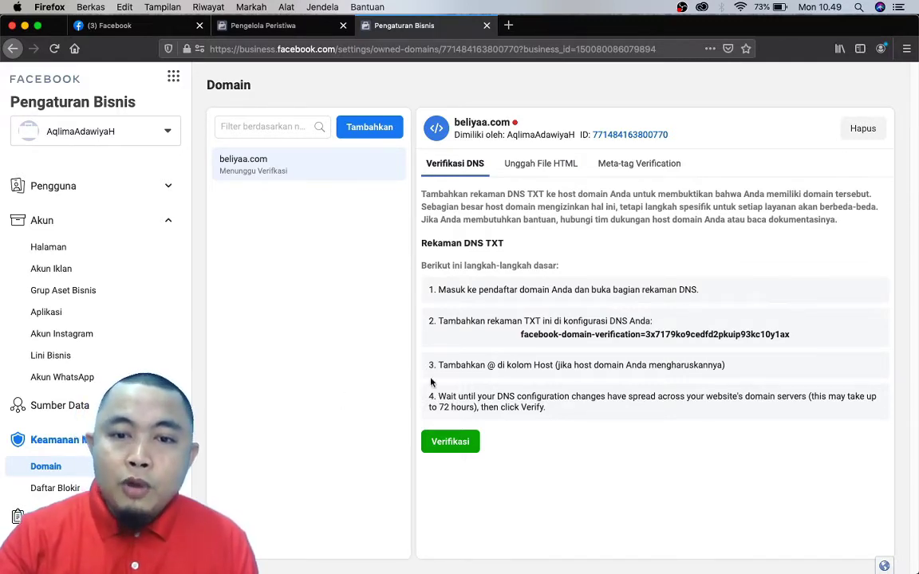
Review the DNS TXT and HTML file upload verification instructions, and display the meta-tag verification method for beliyaa.com.
{"action": "left_click", "coordinate": [522, 335]}
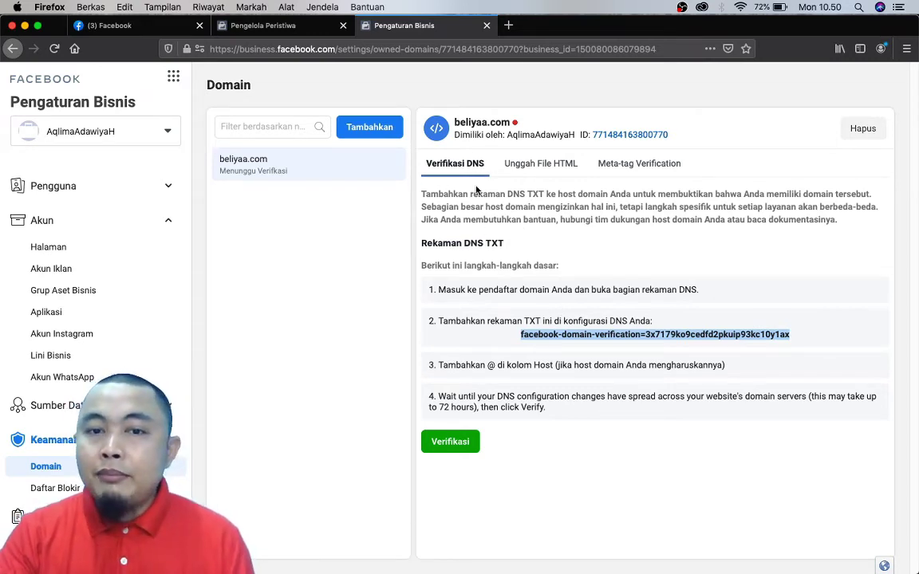
{"action": "left_click", "coordinate": [528, 165]}
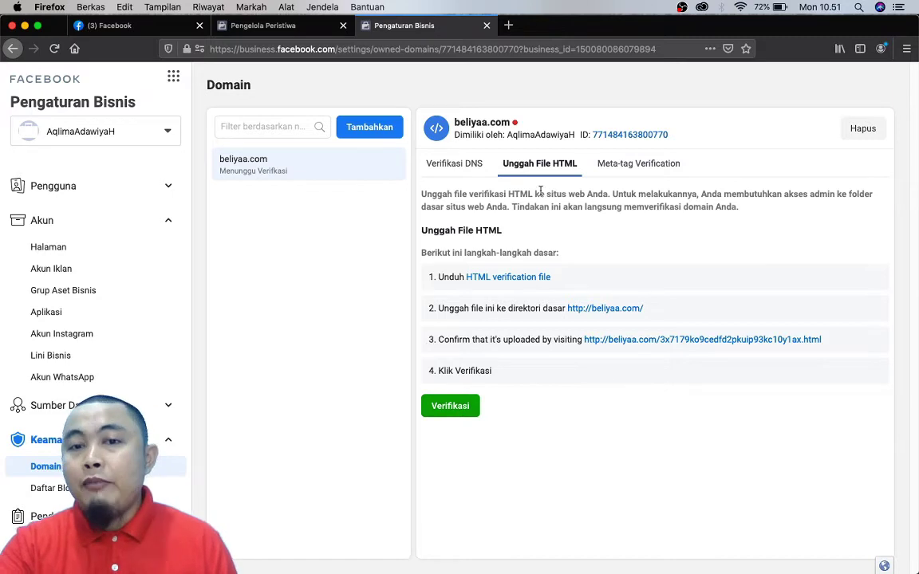
{"action": "left_click", "coordinate": [612, 168]}
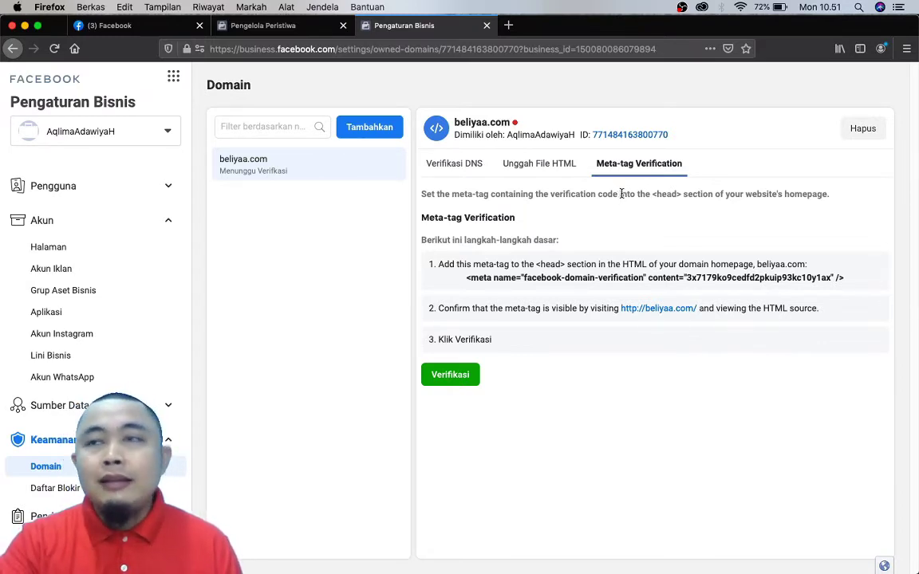
Open the WordPress admin address beliyaa.com/wp-admin/ in a new browser tab.
{"action": "left_click", "coordinate": [509, 27]}
{"action": "type", "text": "beliya"}
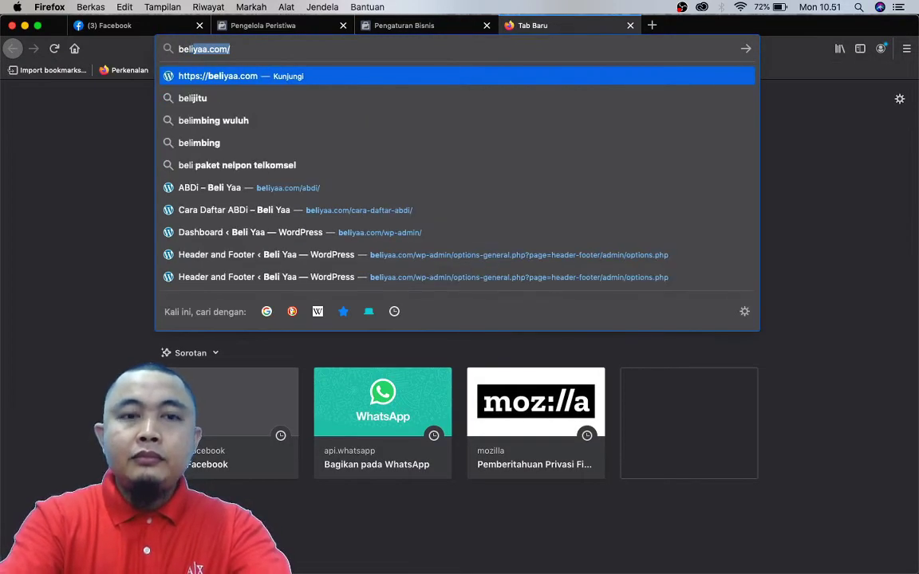
{"action": "type", "text": "a.com/wp-admin/"}
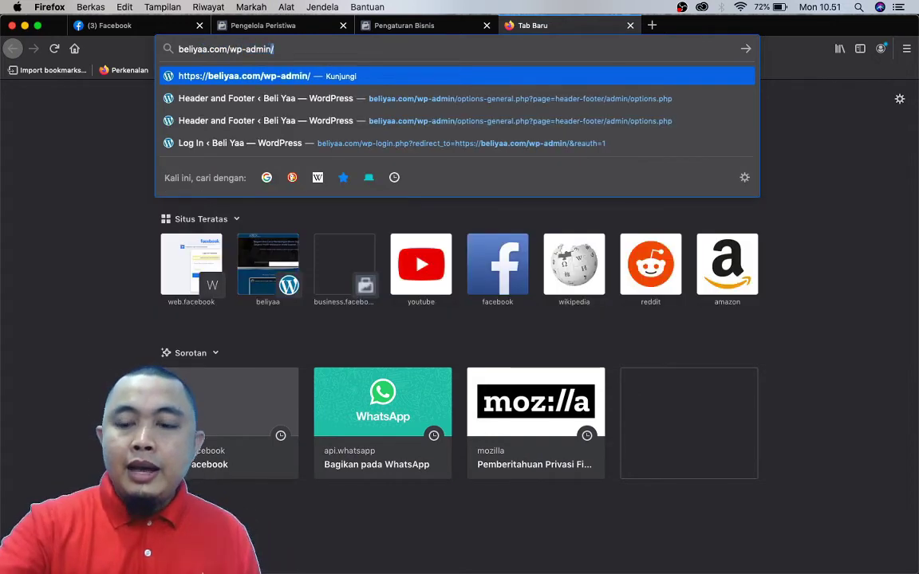
{"action": "key", "text": "Return"}
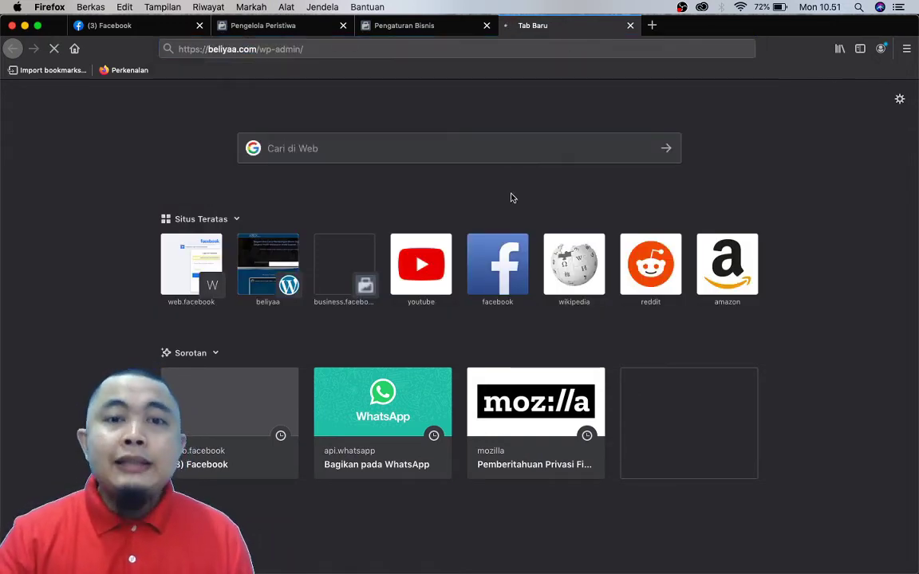
Copy the Facebook domain verification meta-tag for beliyaa.com and return to the WordPress login page.
{"action": "left_click", "coordinate": [434, 30]}
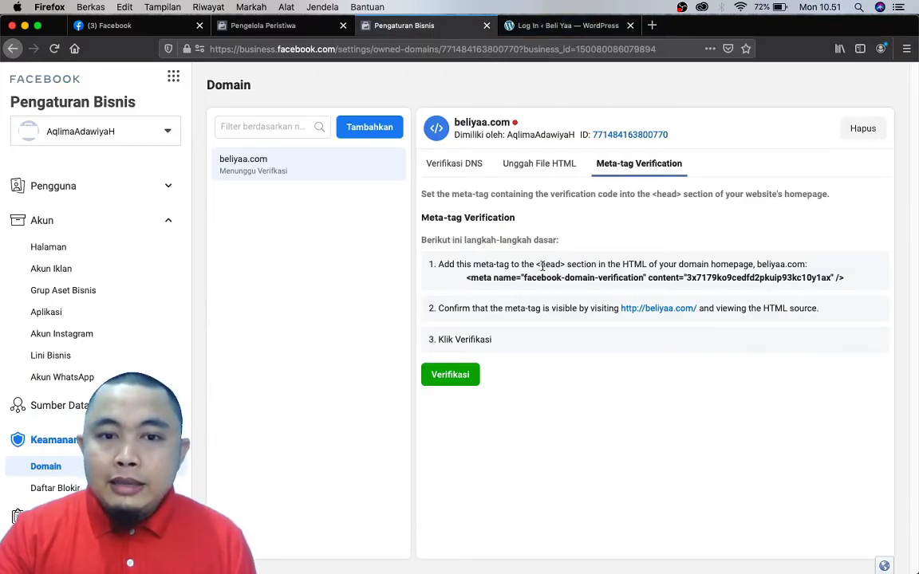
{"action": "left_click", "coordinate": [500, 285]}
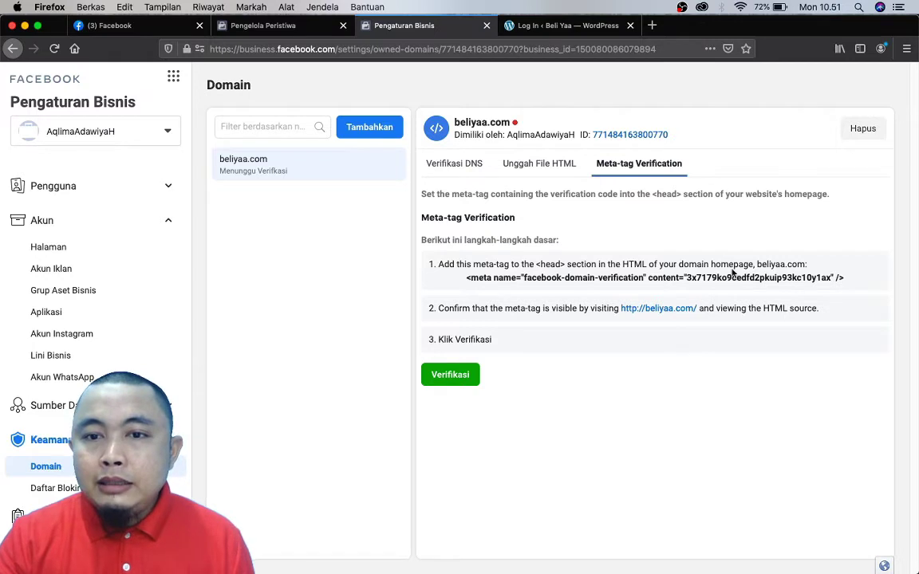
{"action": "left_click", "coordinate": [568, 25]}
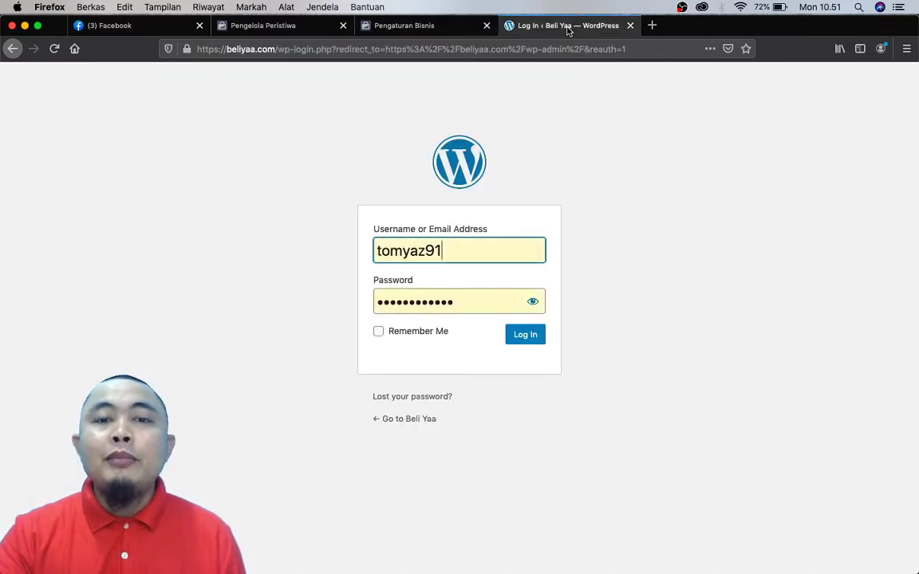
Log in to the WordPress site with the prefilled credentials and show its dashboard.
{"action": "left_click", "coordinate": [526, 341]}
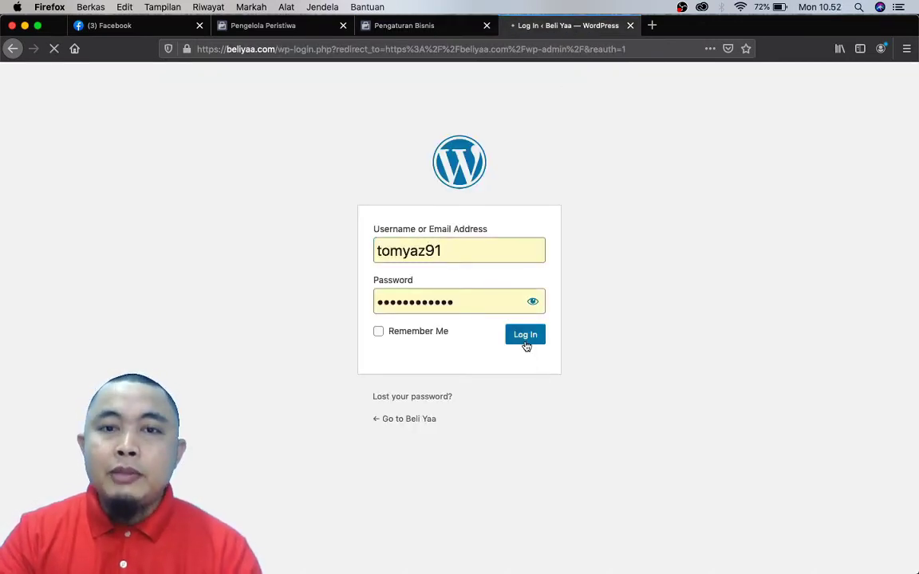
{"action": "left_click", "coordinate": [404, 26]}
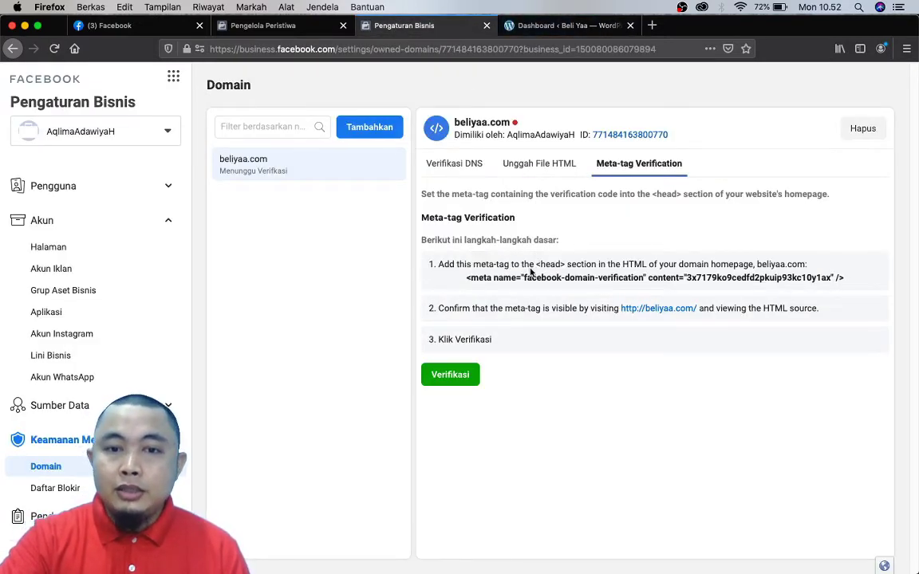
{"action": "left_click", "coordinate": [594, 27]}
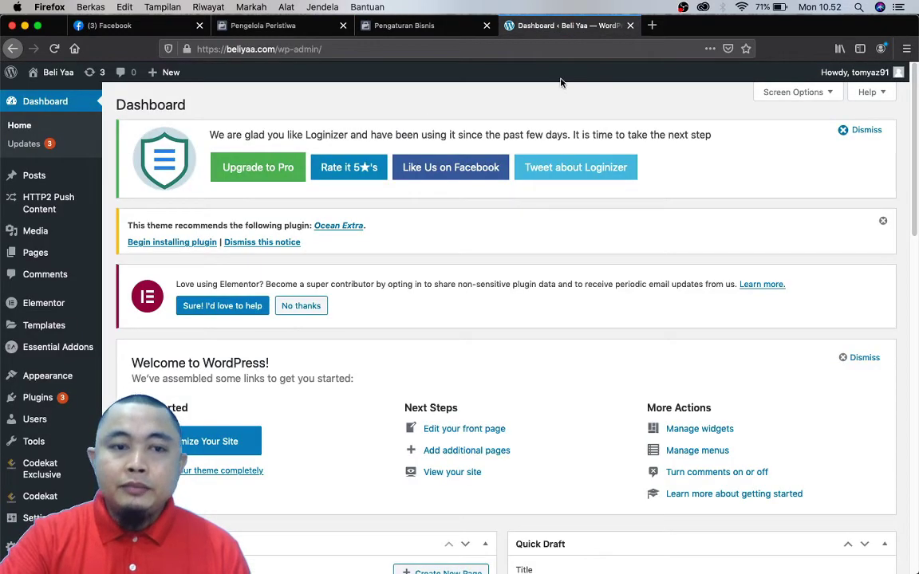
Open the Header and Footer plugin settings in WordPress and find the head section injection boxes.
{"action": "scroll", "coordinate": [39, 478], "scroll_direction": "down", "scroll_amount": 2}
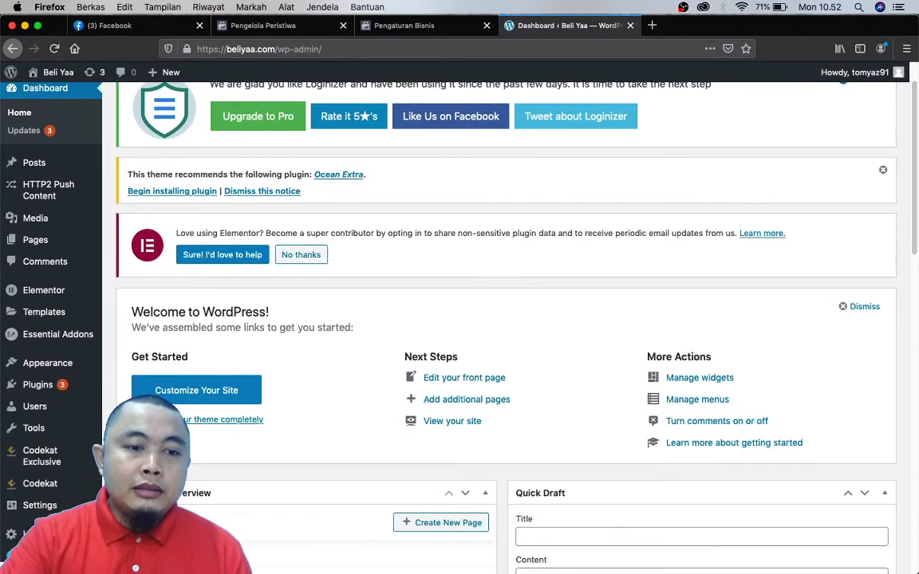
{"action": "mouse_move", "coordinate": [40, 505]}
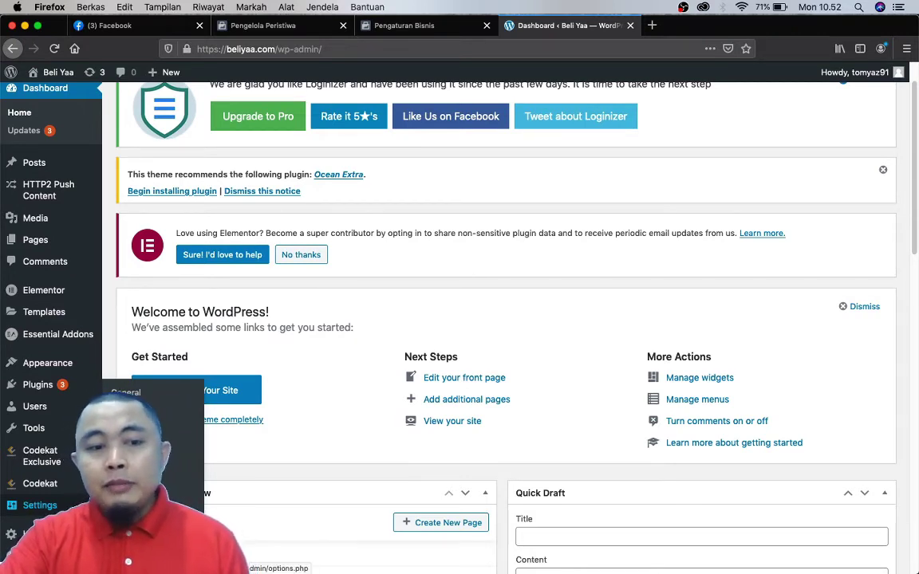
{"action": "left_click", "coordinate": [146, 519]}
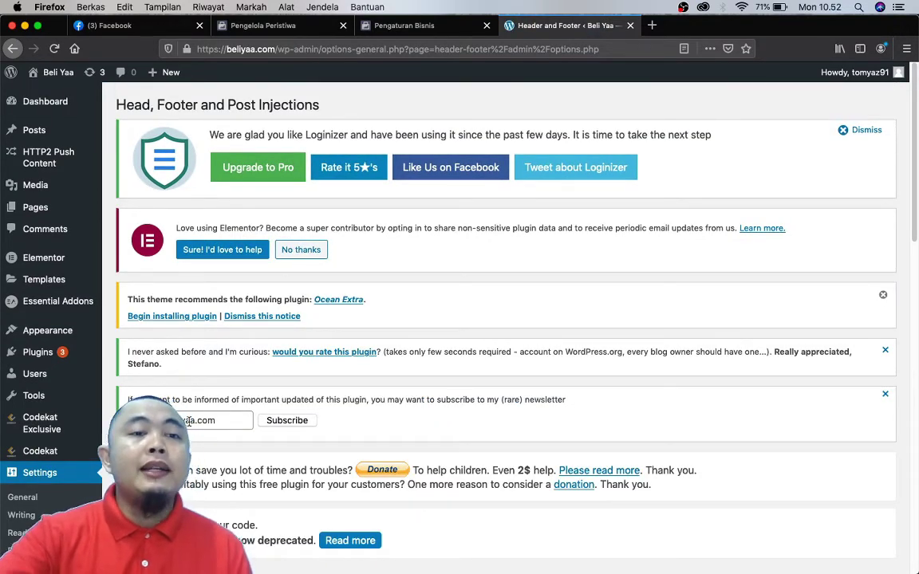
{"action": "scroll", "coordinate": [155, 279], "scroll_direction": "down", "scroll_amount": 3}
{"action": "scroll", "coordinate": [242, 341], "scroll_direction": "down", "scroll_amount": 3}
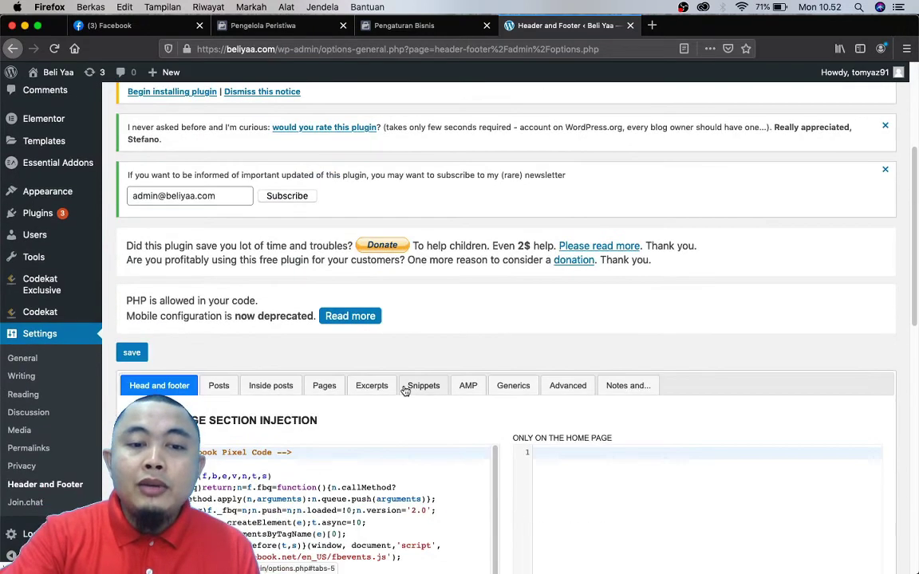
{"action": "scroll", "coordinate": [405, 389], "scroll_direction": "down", "scroll_amount": 2}
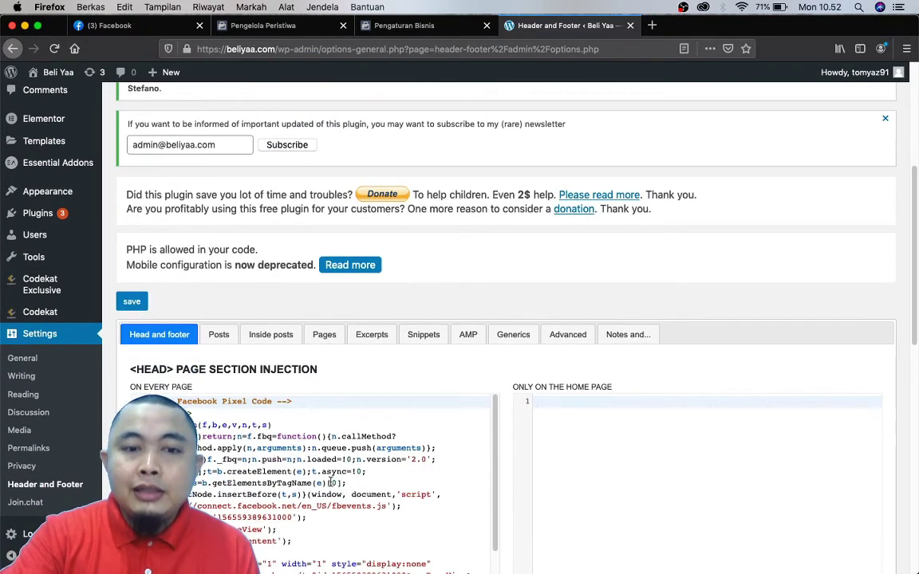
{"action": "scroll", "coordinate": [330, 482], "scroll_direction": "down", "scroll_amount": 1}
Paste the meta-tag containing the Facebook domain verification code into the home-page-only head section injection box.
{"action": "left_click", "coordinate": [411, 26]}
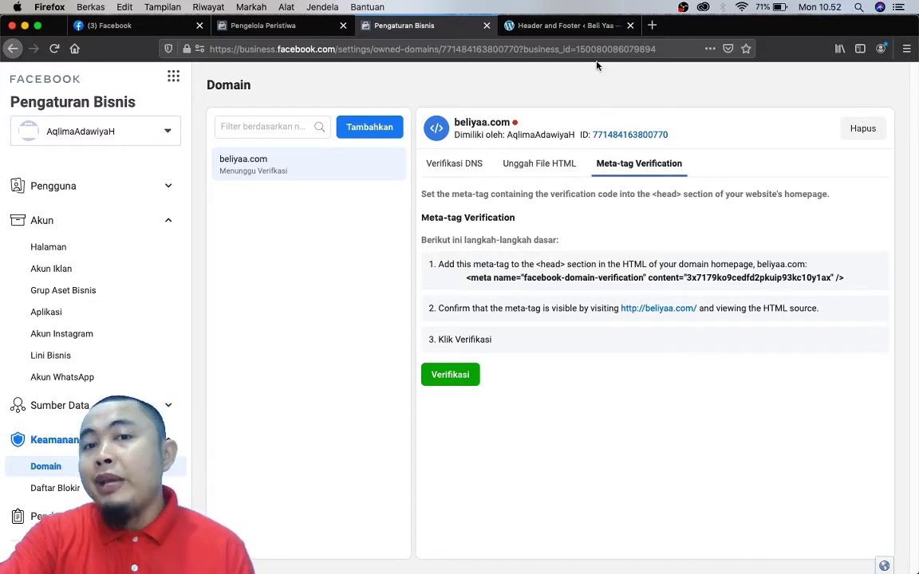
{"action": "left_click", "coordinate": [582, 27]}
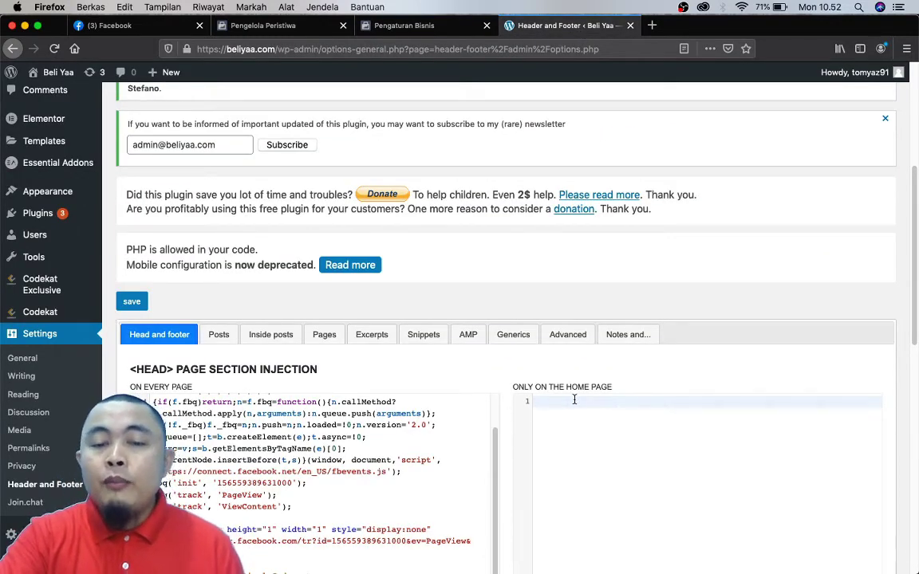
{"action": "scroll", "coordinate": [575, 400], "scroll_direction": "up", "scroll_amount": 5}
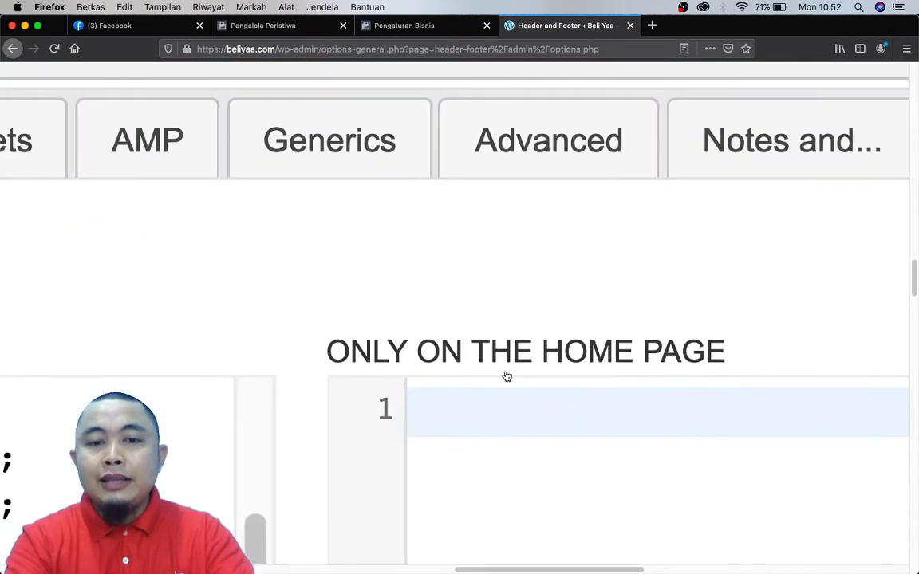
{"action": "scroll", "coordinate": [506, 376], "scroll_direction": "down", "scroll_amount": 4}
{"action": "left_click", "coordinate": [513, 383]}
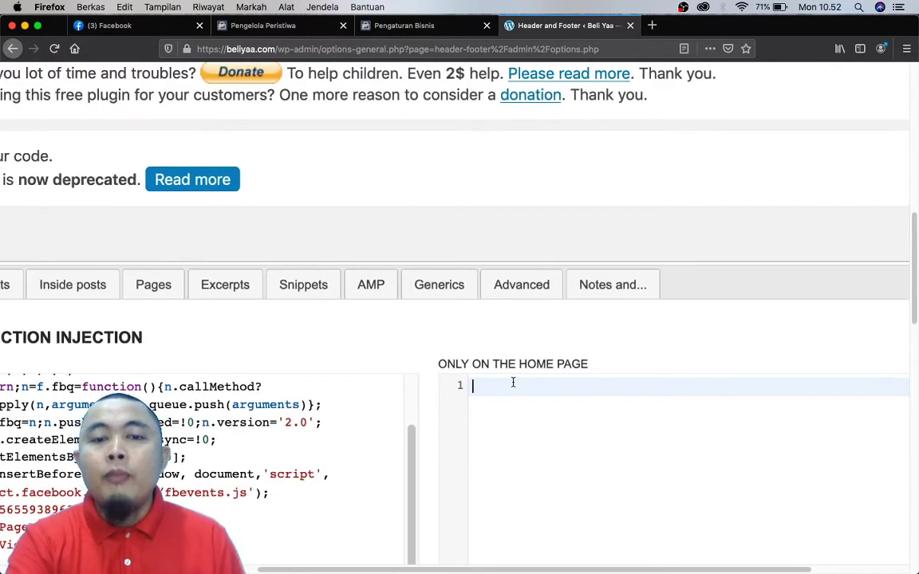
{"action": "type", "text": "<meta name=\"facebook-domain-verification\" content=\"3x7179ko9cedfd2pkuip93kc10y1ax\" />"}
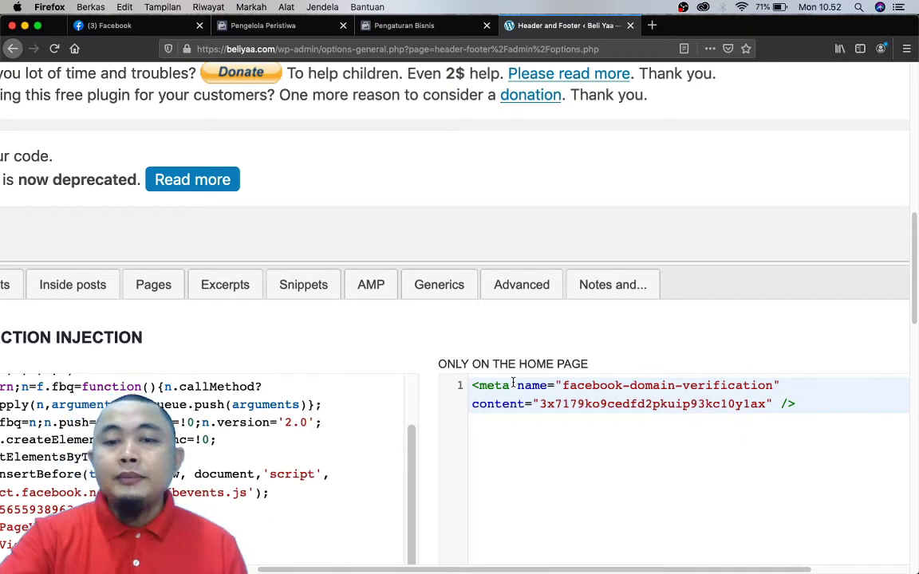
{"action": "scroll", "coordinate": [561, 365], "scroll_direction": "down", "scroll_amount": 3}
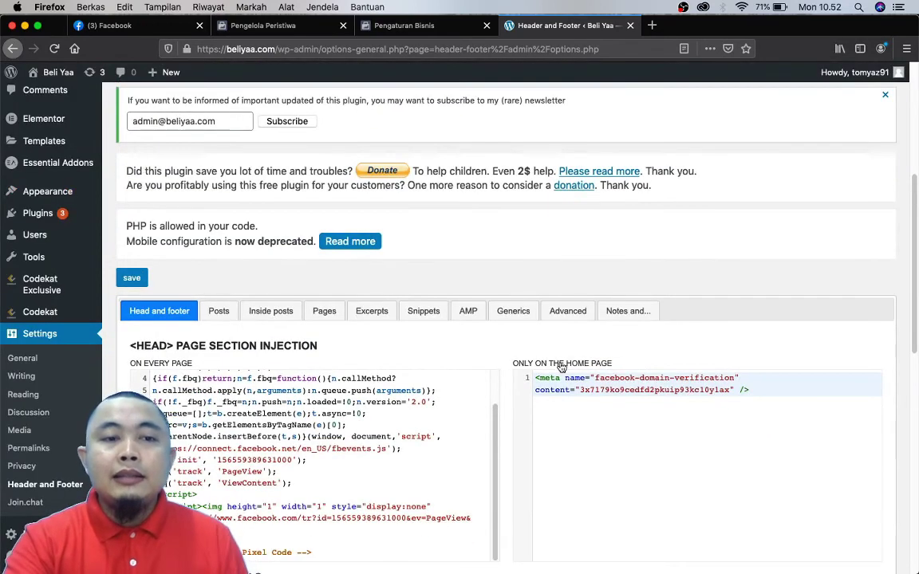
Save the Header and Footer plugin settings, reload the settings page and return to the WordPress dashboard.
{"action": "left_click", "coordinate": [139, 282]}
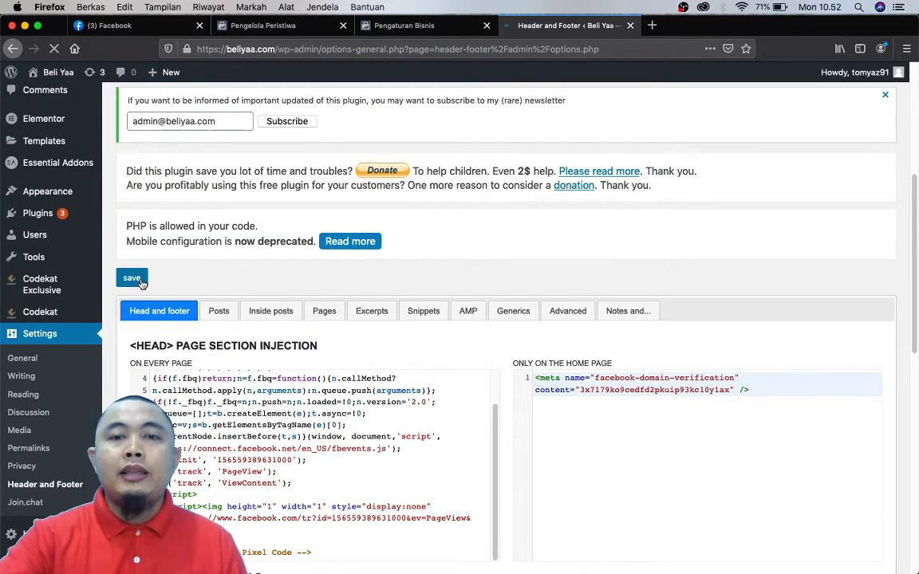
{"action": "scroll", "coordinate": [431, 461], "scroll_direction": "down", "scroll_amount": 5}
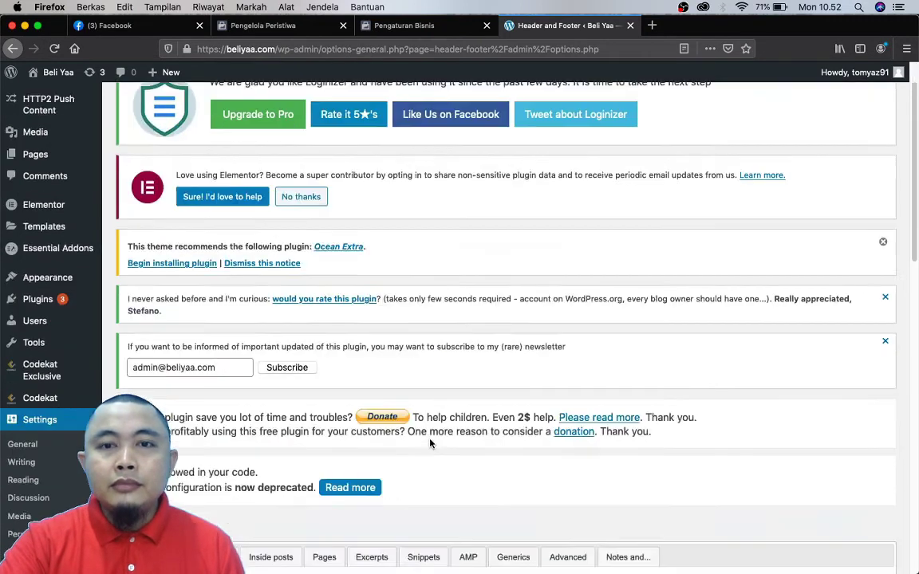
{"action": "left_click", "coordinate": [52, 49]}
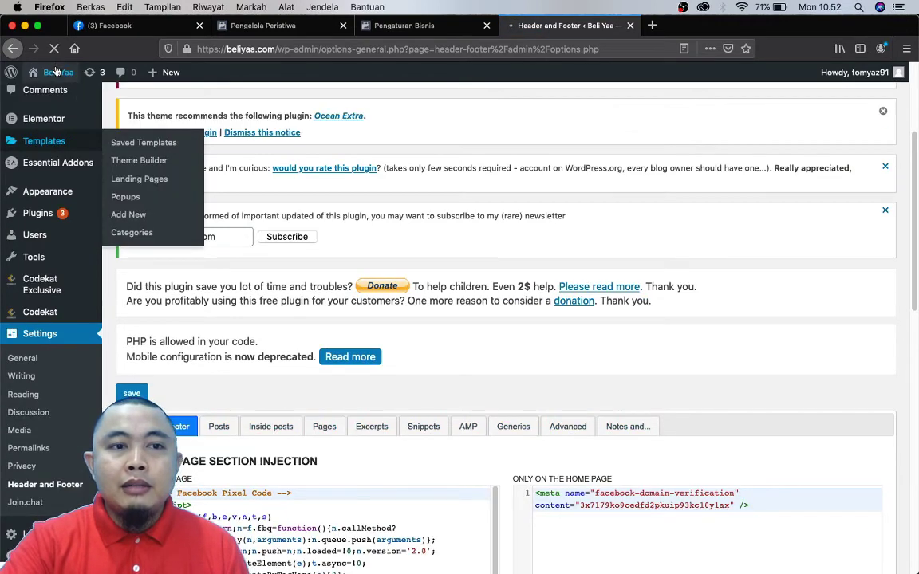
{"action": "left_click", "coordinate": [49, 80]}
{"action": "left_click", "coordinate": [55, 95]}
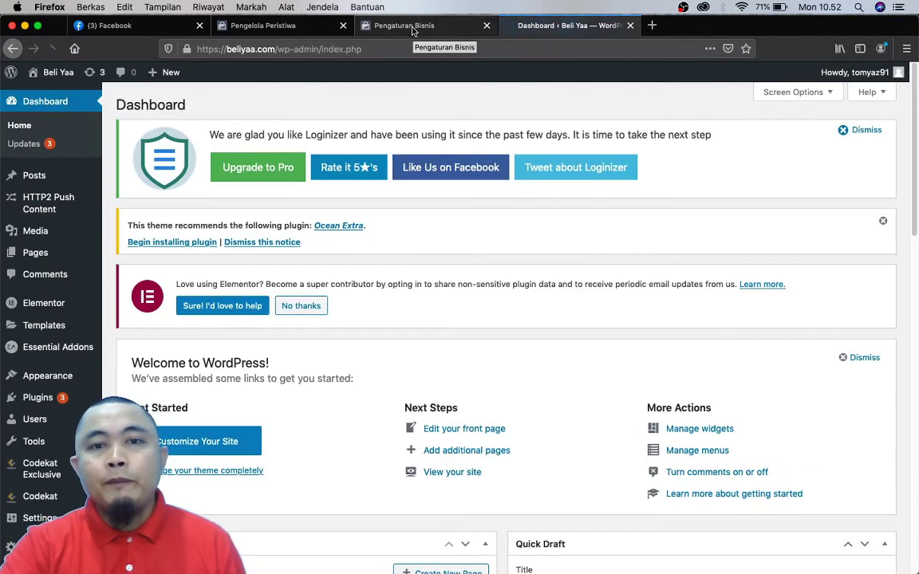
Run the meta-tag verification for beliyaa.com in Facebook business settings, open the live site meanwhile, and finish the verification dialog.
{"action": "left_click", "coordinate": [413, 28]}
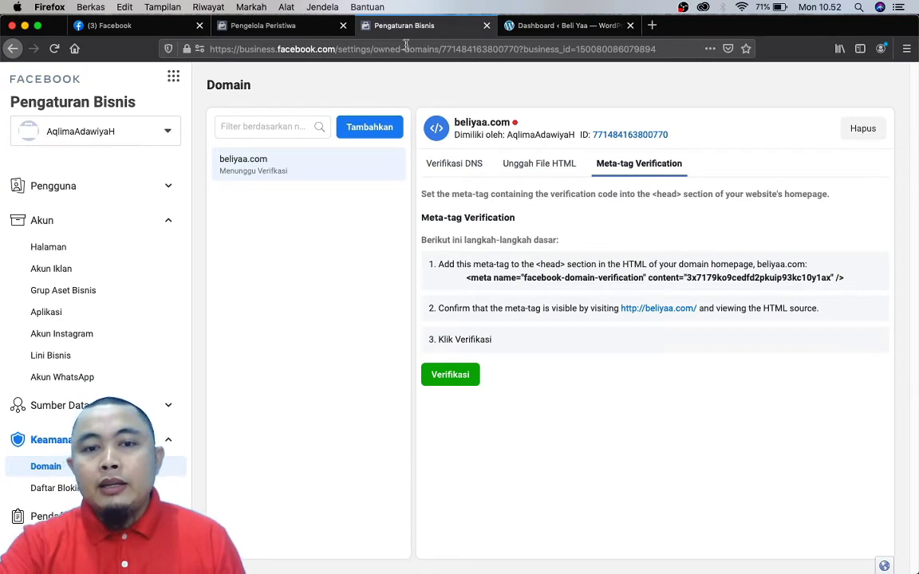
{"action": "left_click", "coordinate": [458, 377]}
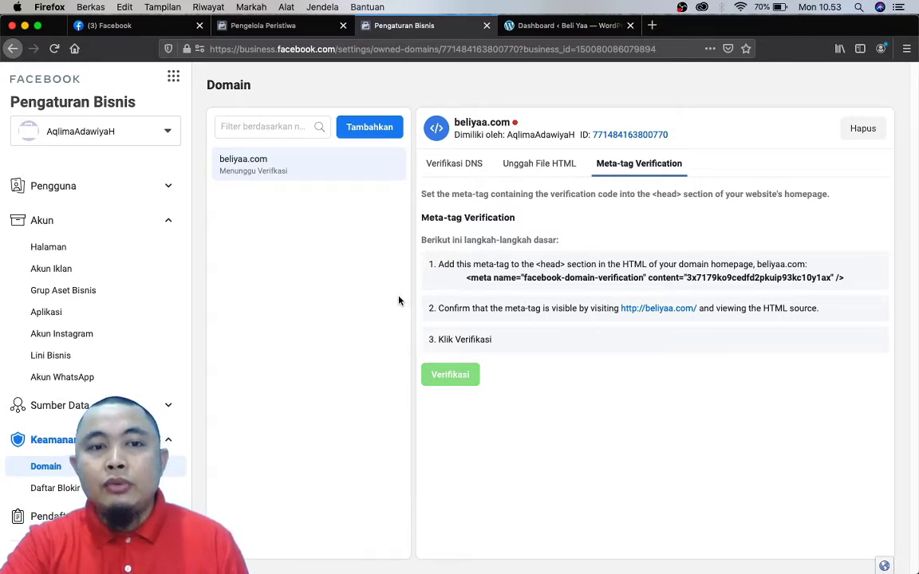
{"action": "left_click", "coordinate": [562, 24]}
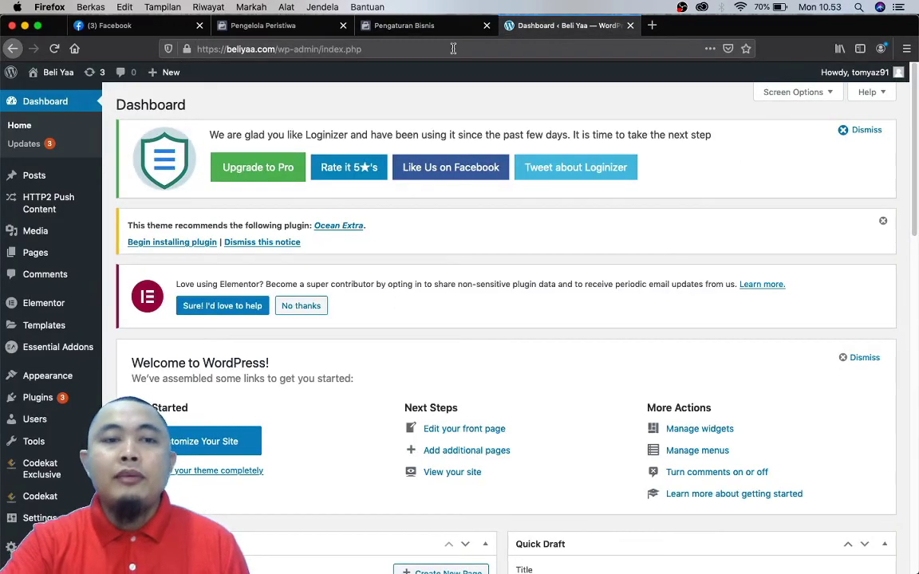
{"action": "left_click", "coordinate": [41, 86]}
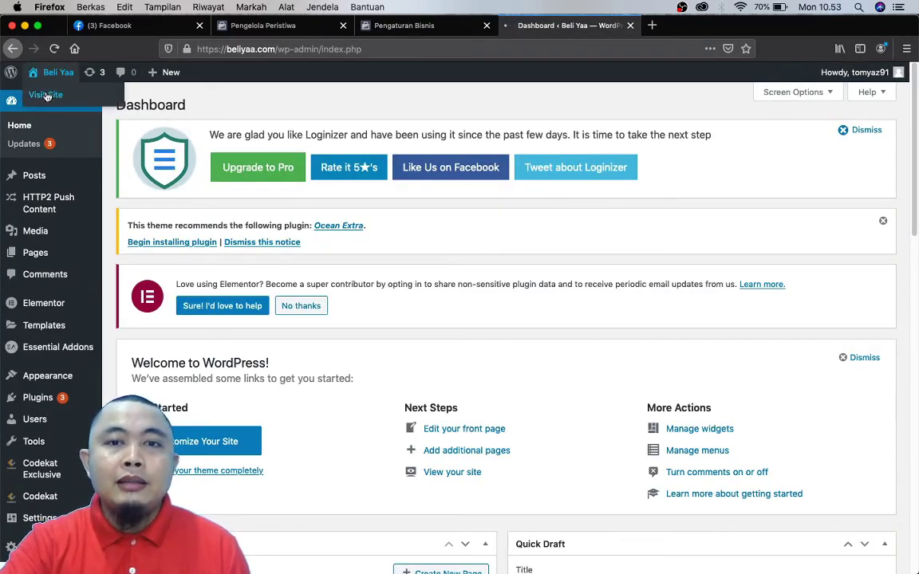
{"action": "left_click", "coordinate": [363, 25]}
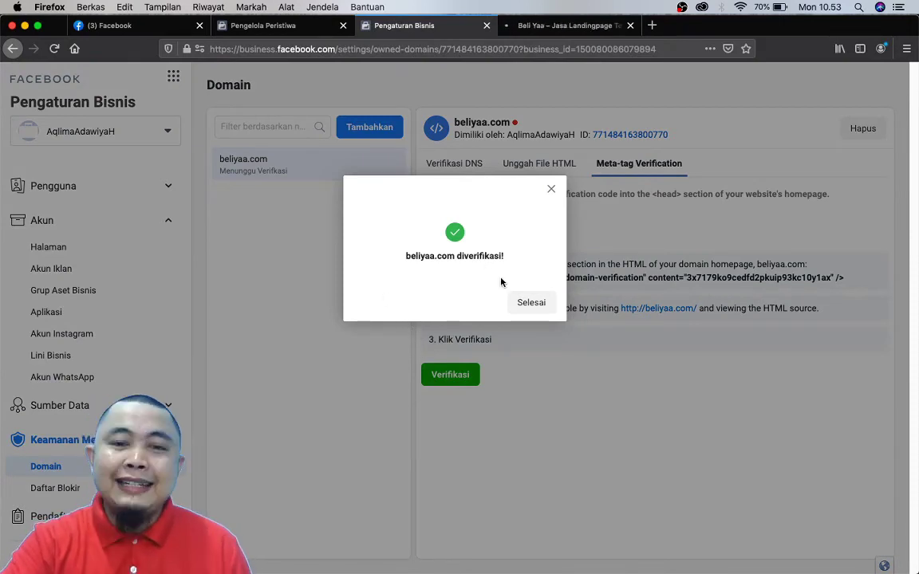
{"action": "left_click", "coordinate": [537, 306]}
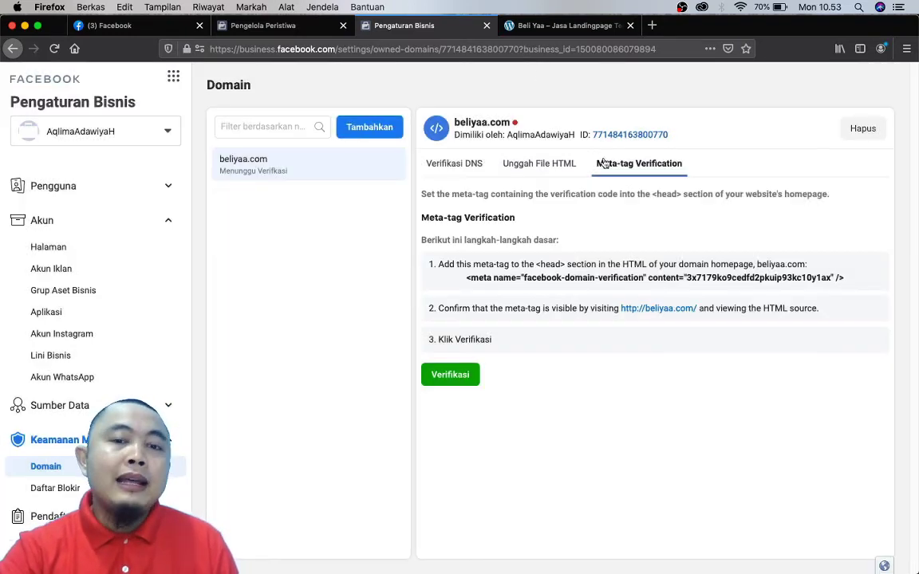
Look over the beliyaa.com homepage and return to the domain page in Facebook business settings.
{"action": "left_click", "coordinate": [576, 26]}
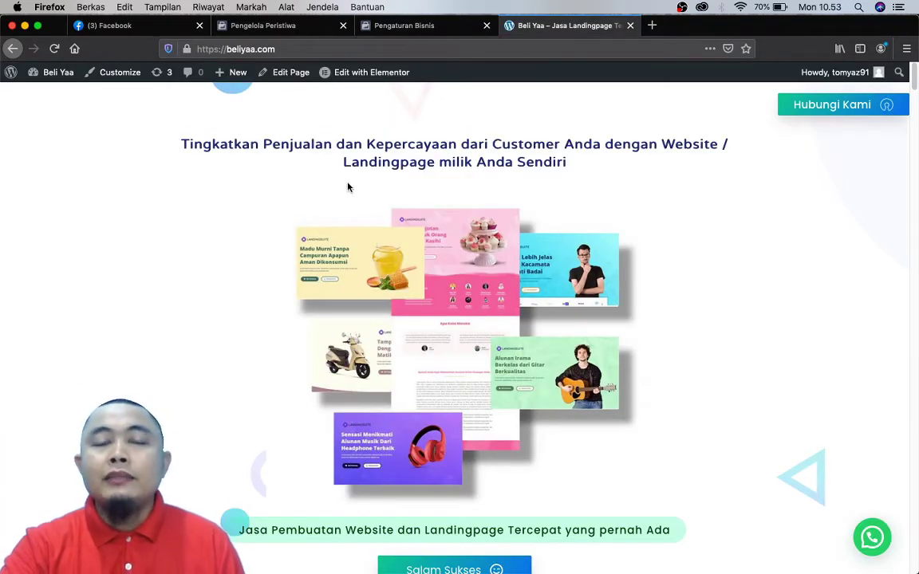
{"action": "scroll", "coordinate": [348, 187], "scroll_direction": "down", "scroll_amount": 2}
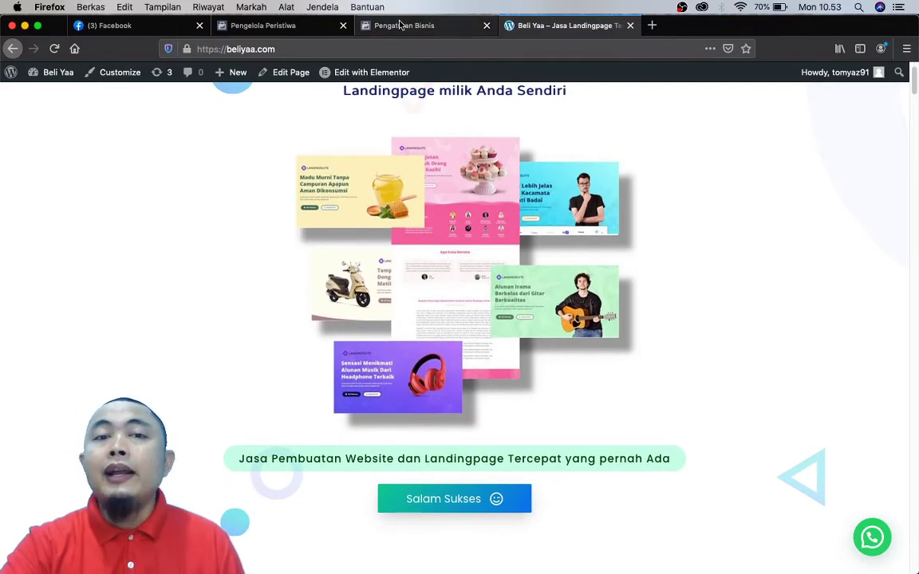
{"action": "left_click", "coordinate": [422, 32]}
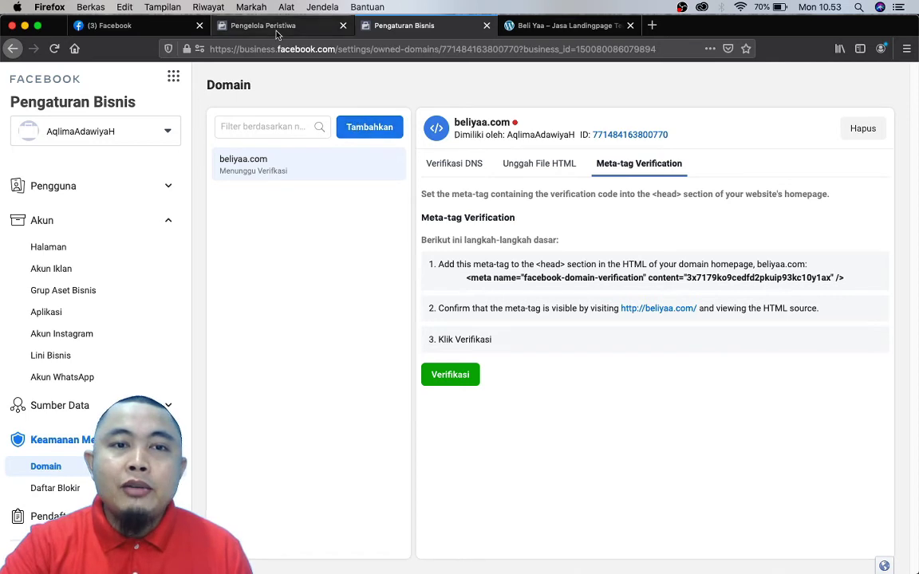
Switch to Events Manager and reload the web event configuration to check beliyaa.com's domain status and assigned events.
{"action": "left_click", "coordinate": [251, 28]}
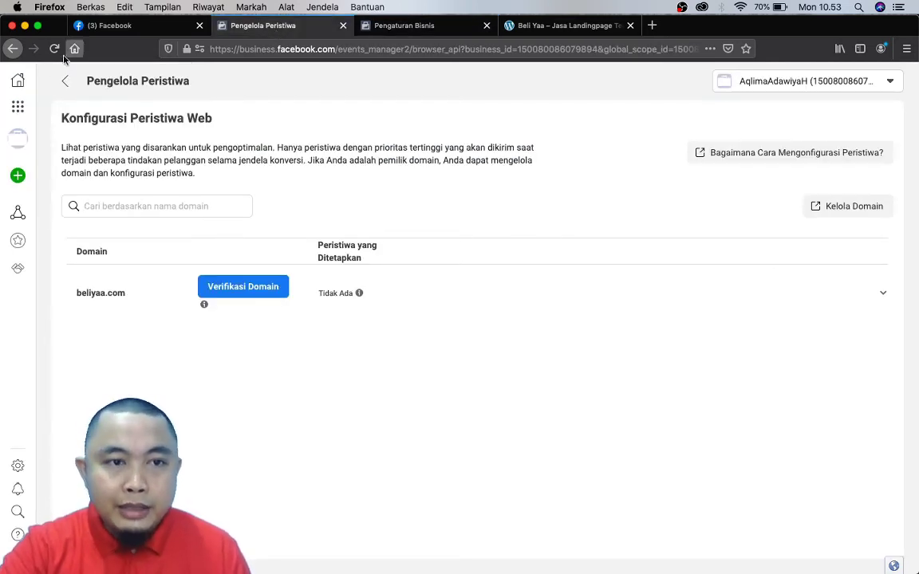
{"action": "left_click", "coordinate": [57, 49]}
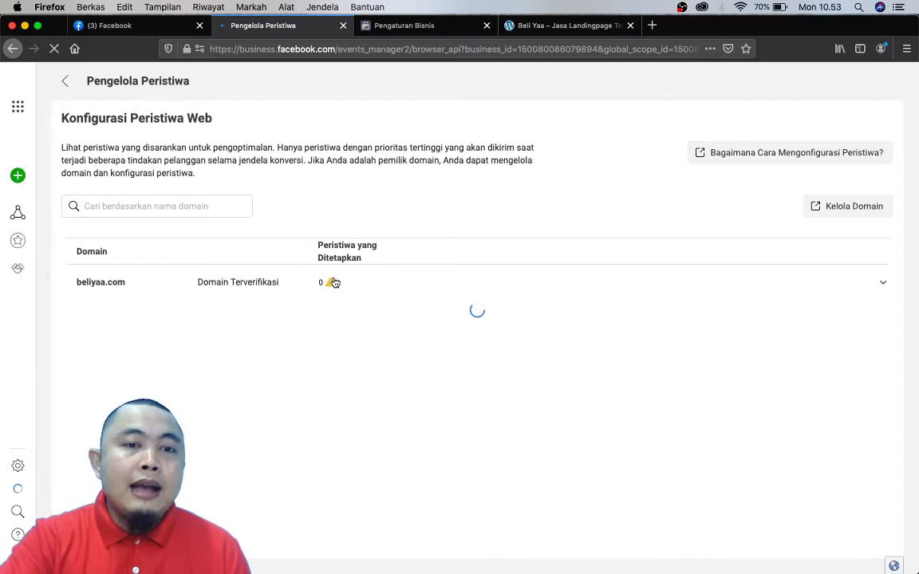
{"action": "mouse_move", "coordinate": [334, 283]}
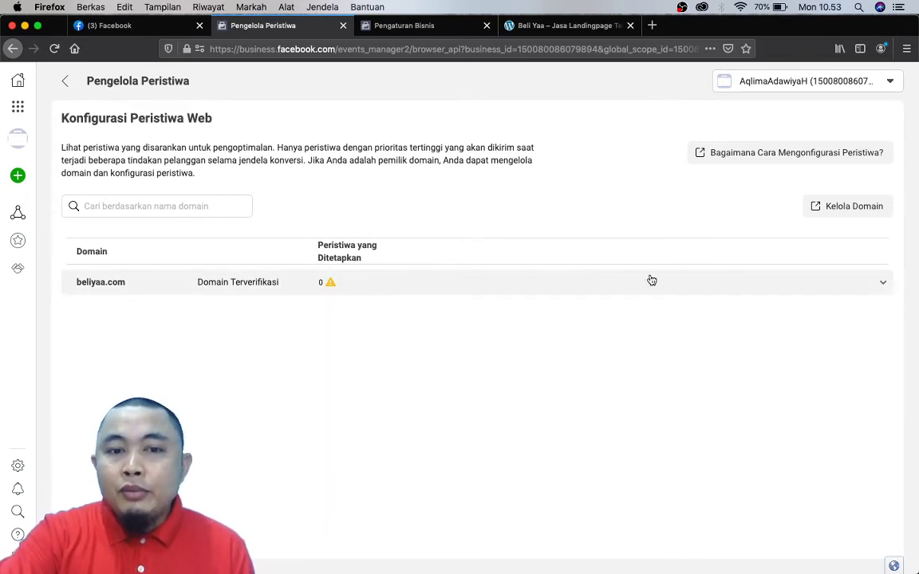
Expand the beliyaa.com domain entry and open its event configuration for editing, accepting the edit notice.
{"action": "left_click", "coordinate": [878, 289]}
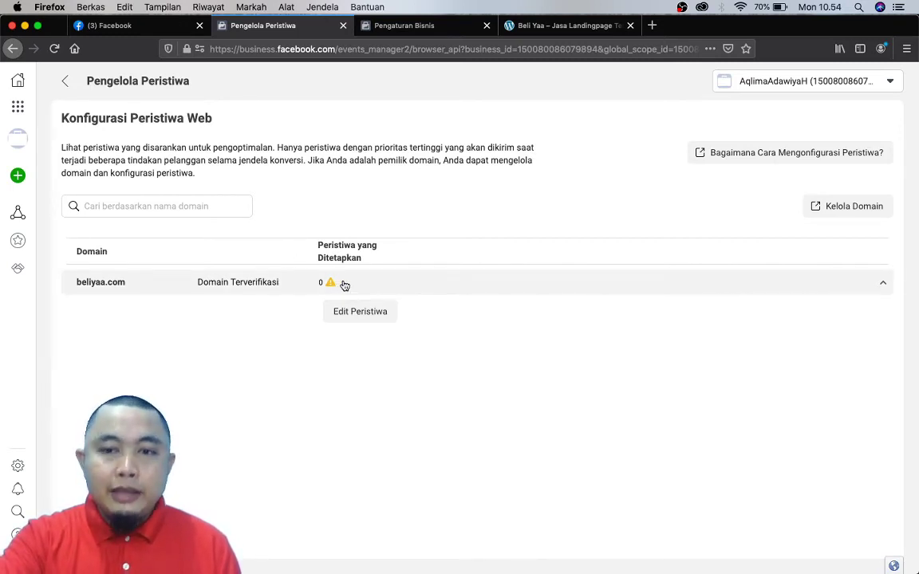
{"action": "left_click", "coordinate": [392, 317]}
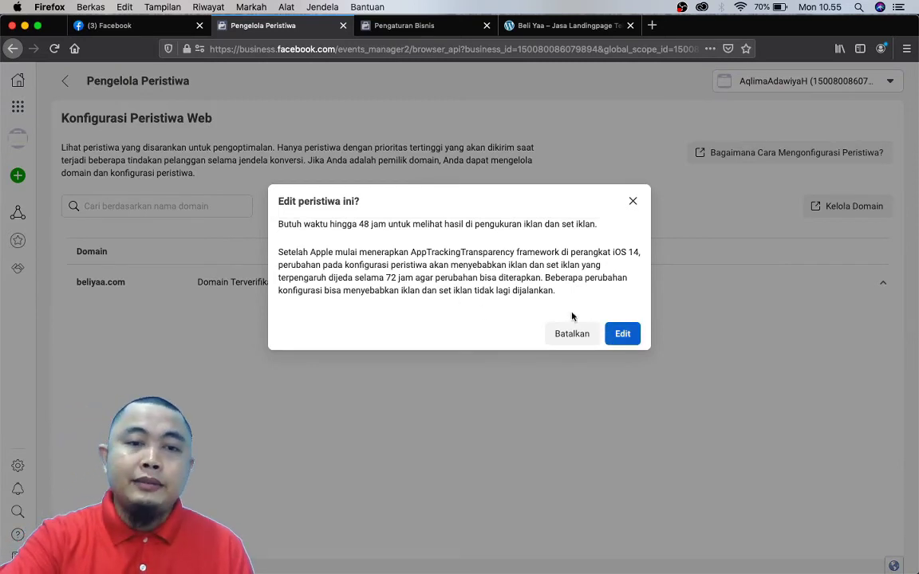
{"action": "left_click", "coordinate": [633, 201]}
{"action": "left_click", "coordinate": [371, 309]}
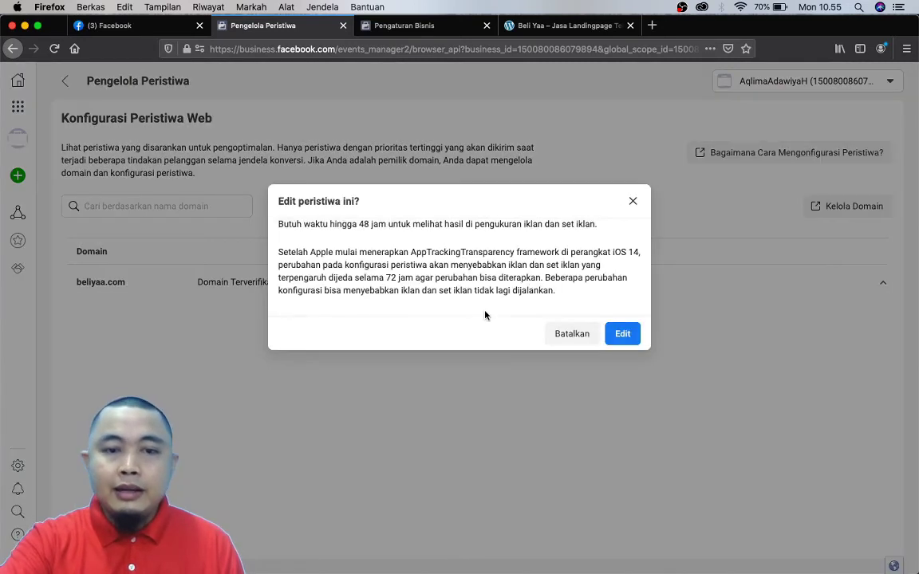
{"action": "left_click", "coordinate": [635, 337]}
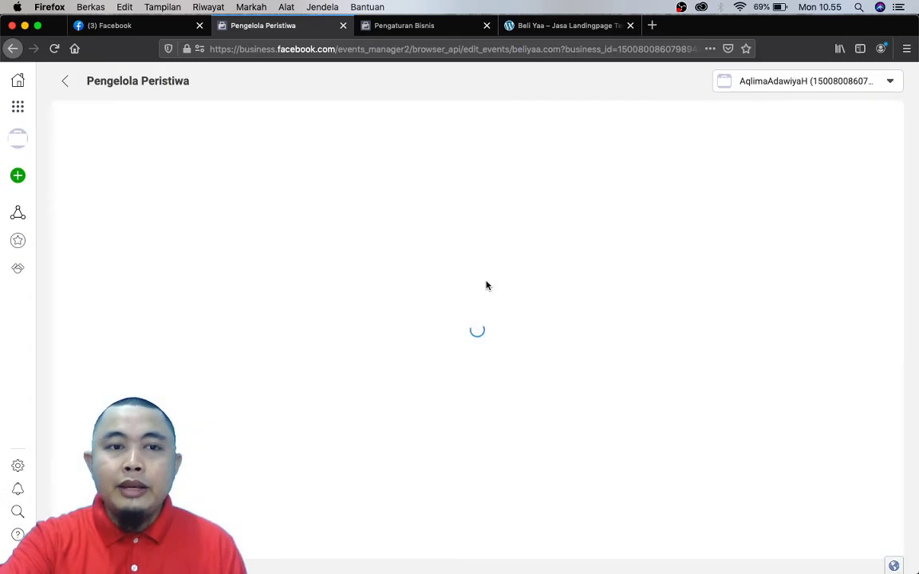